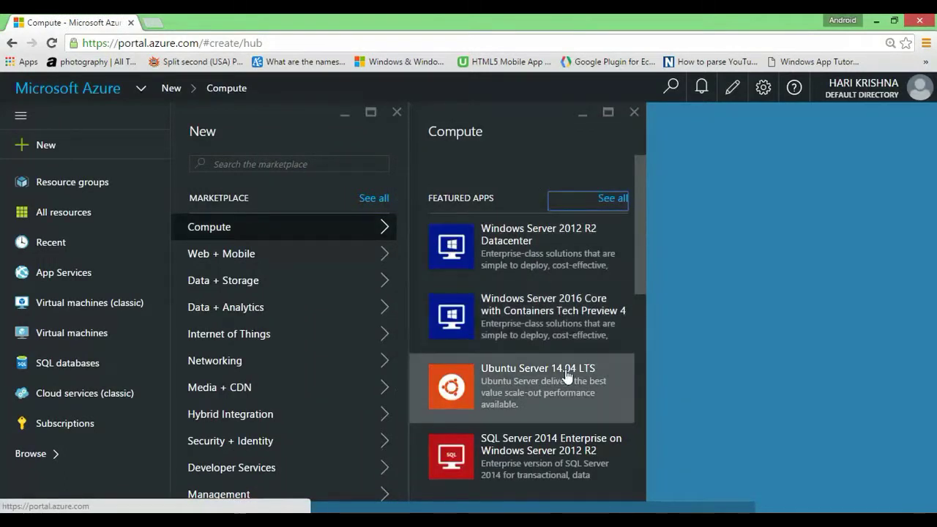
Step: Scroll down the Marketplace list of featured Compute apps
scroll(567, 377, down, 1)
Step: Select Ubuntu Server 14.04 LTS with the Classic deployment model and begin creating it
scroll(577, 335, down, 2)
scroll(577, 334, up, 2)
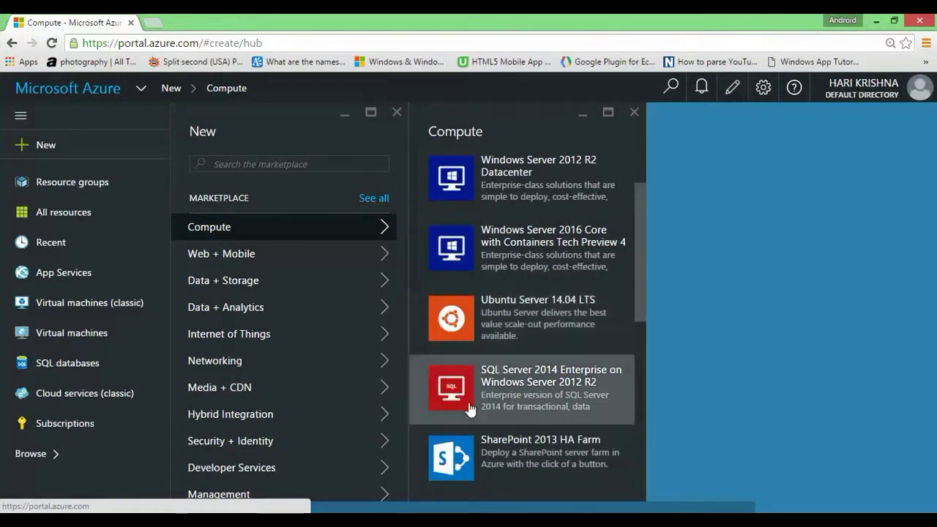
click(539, 323)
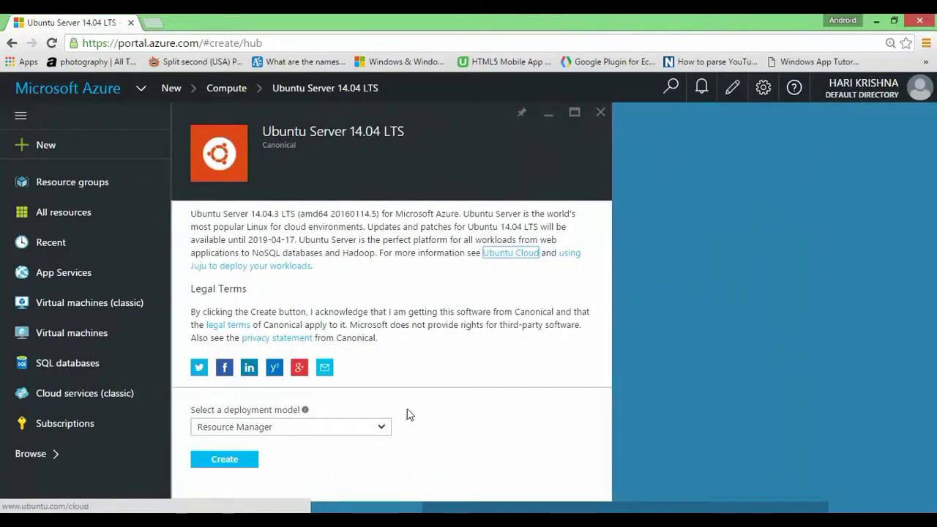
click(388, 430)
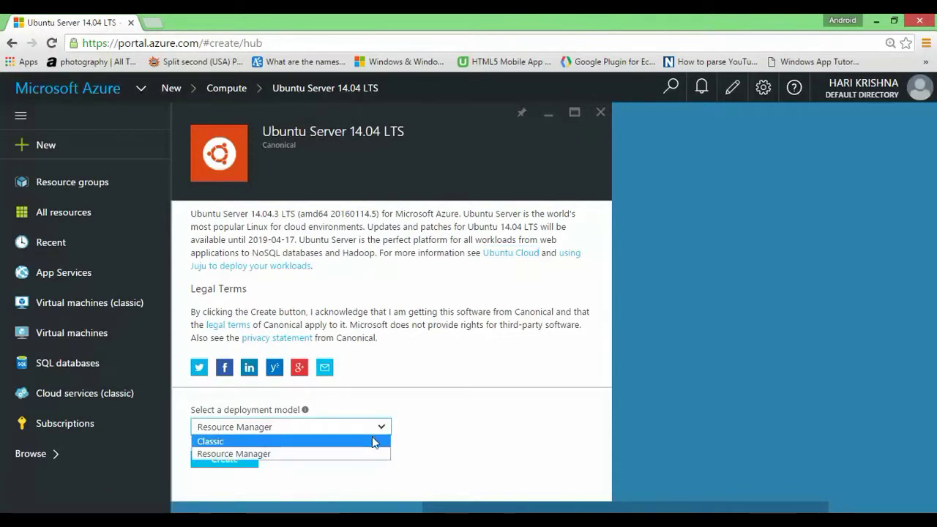
click(372, 441)
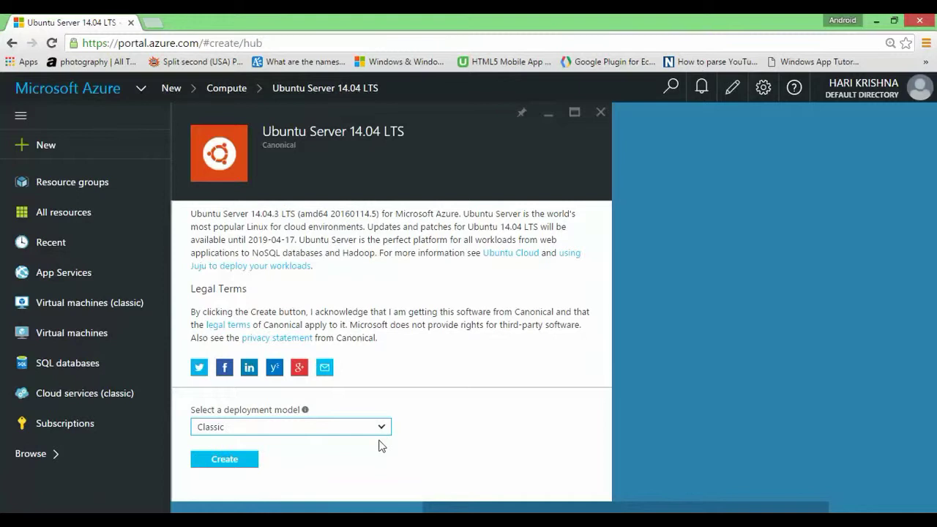
click(235, 461)
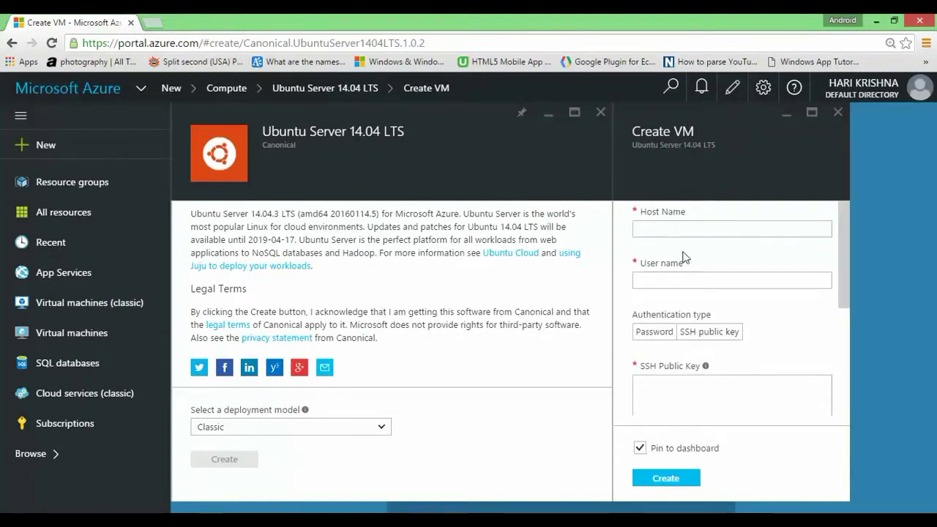
click(654, 228)
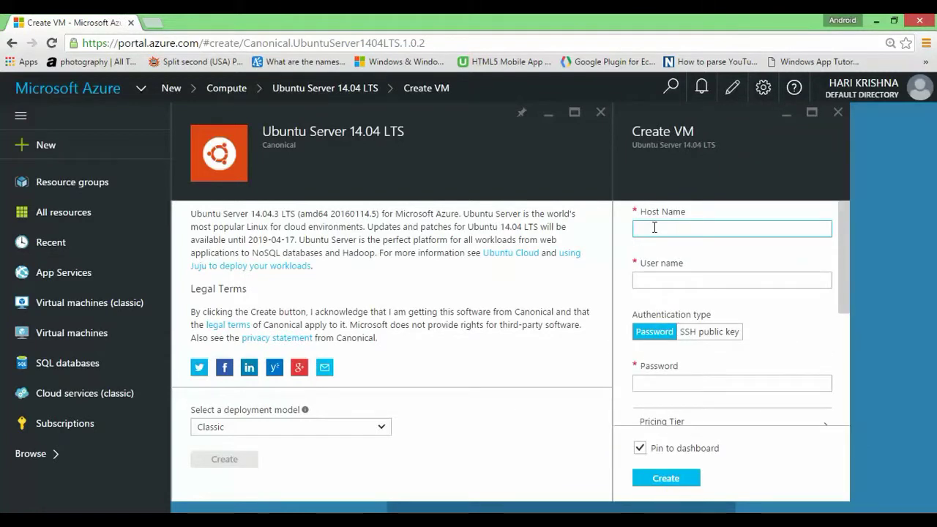
Step: Enter host name 'hariubuntu', the login user name, and a password with password authentication
text(har)
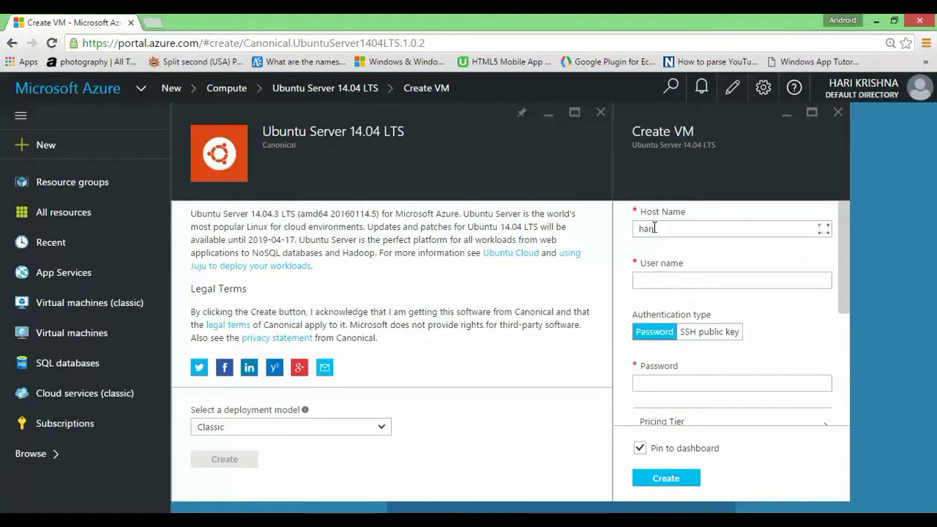
text(iubuntu)
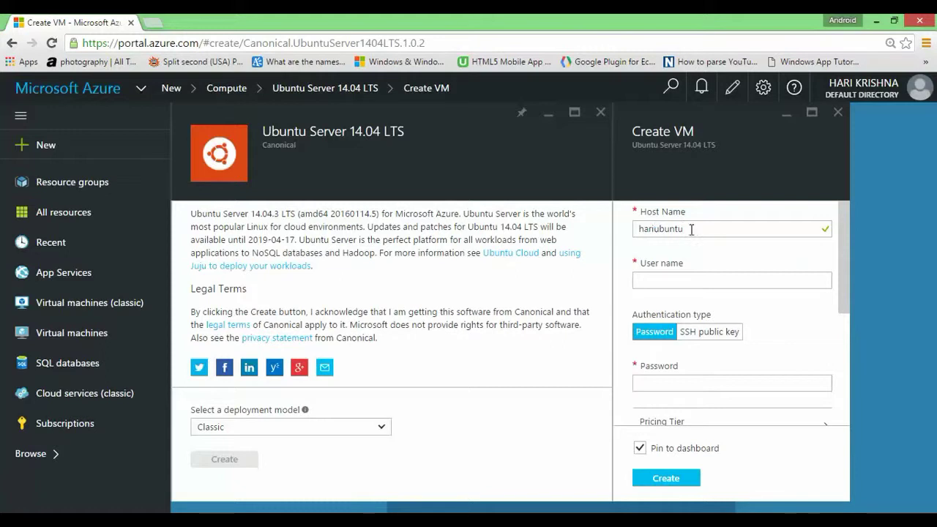
click(726, 283)
text(hari2babloo)
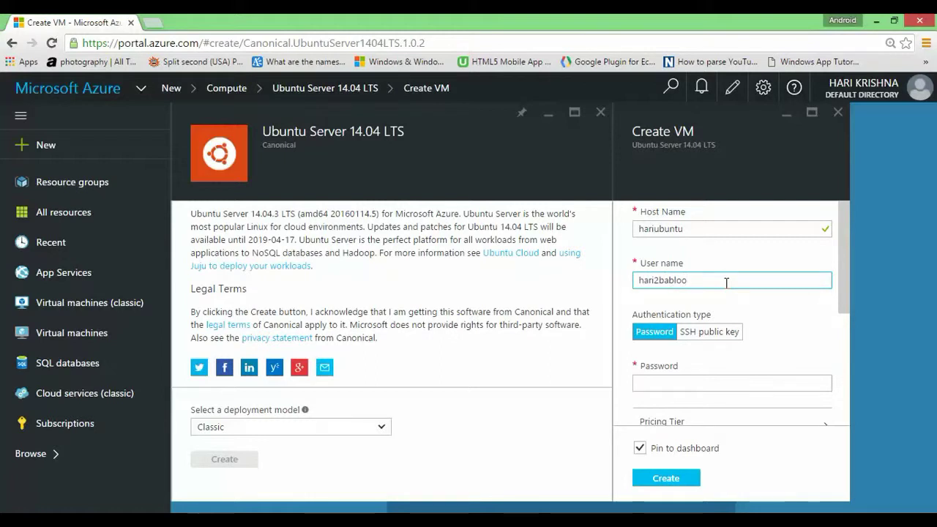
scroll(693, 314, down, 1)
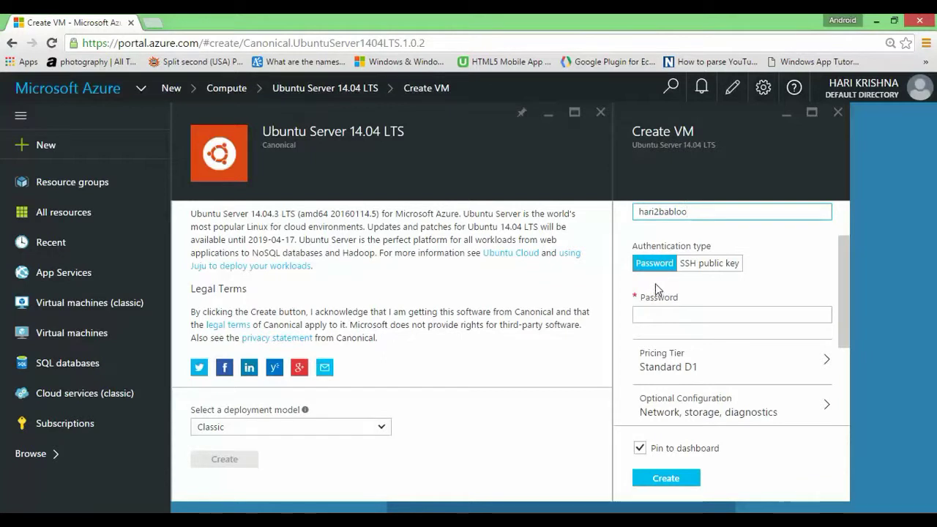
click(710, 266)
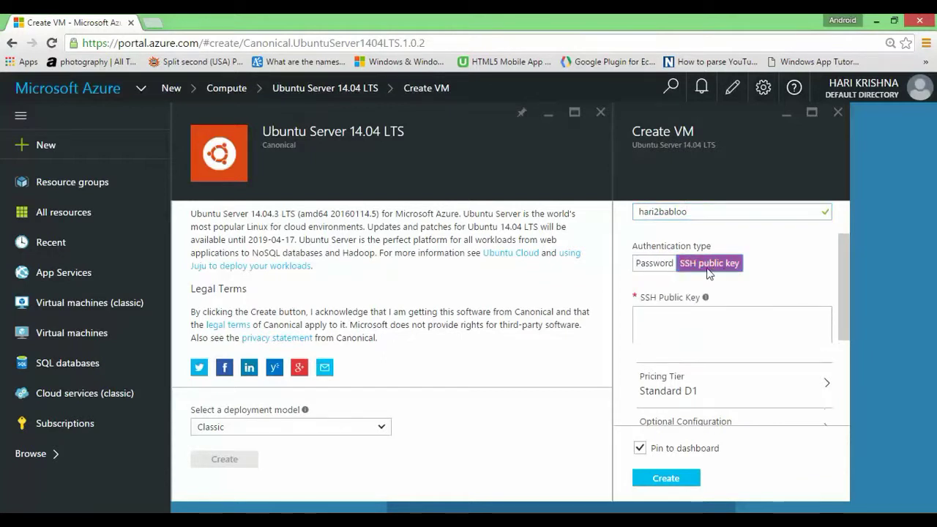
click(654, 264)
click(676, 313)
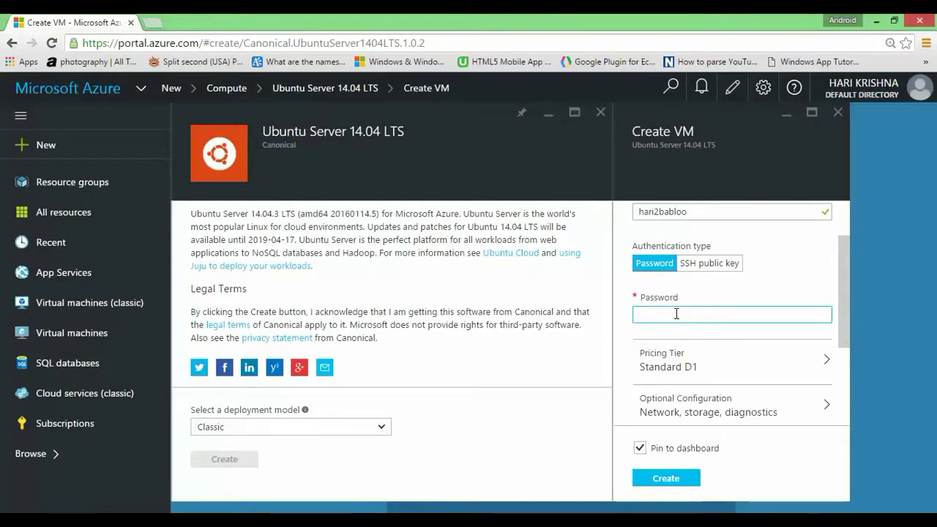
text(••••••••)
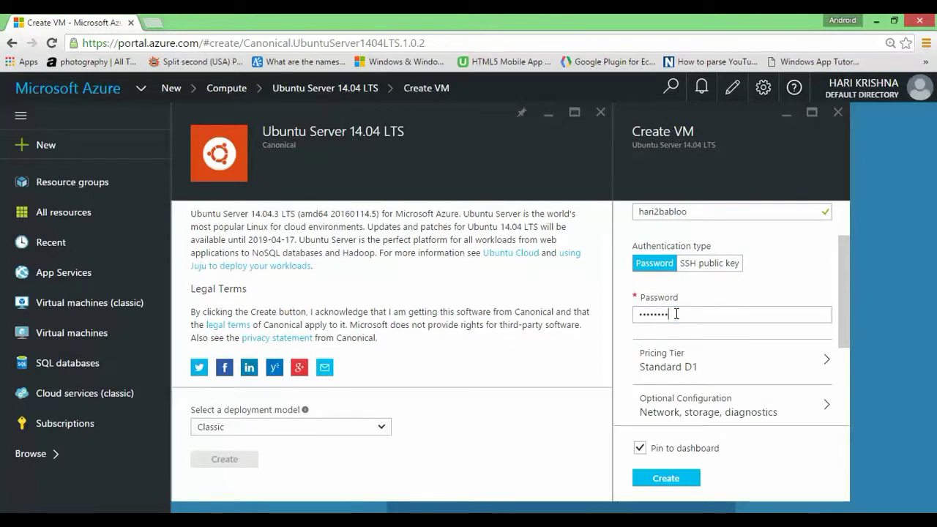
Step: Bring up the pricing tier choices for the VM
scroll(722, 307, down, 2)
scroll(721, 302, up, 1)
click(721, 297)
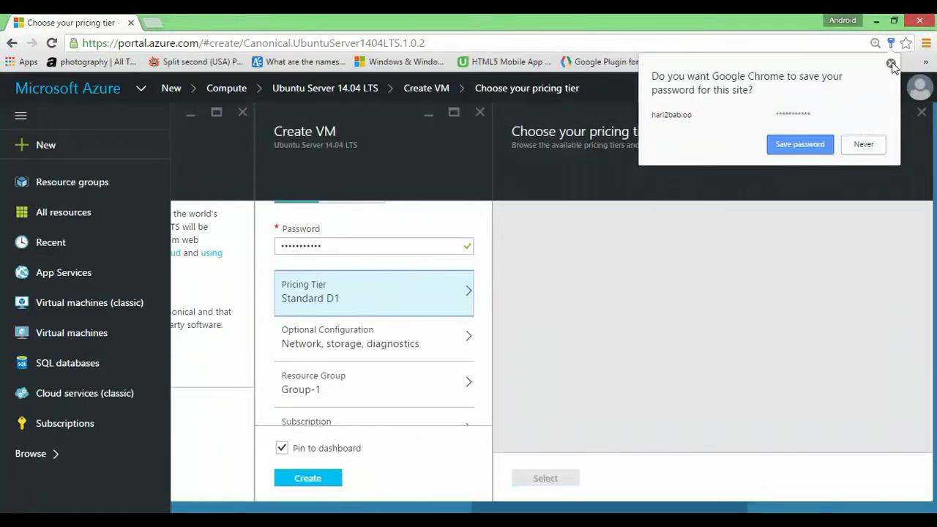
Step: Dismiss Chrome's save-password prompt and browse all available pricing tiers
click(890, 63)
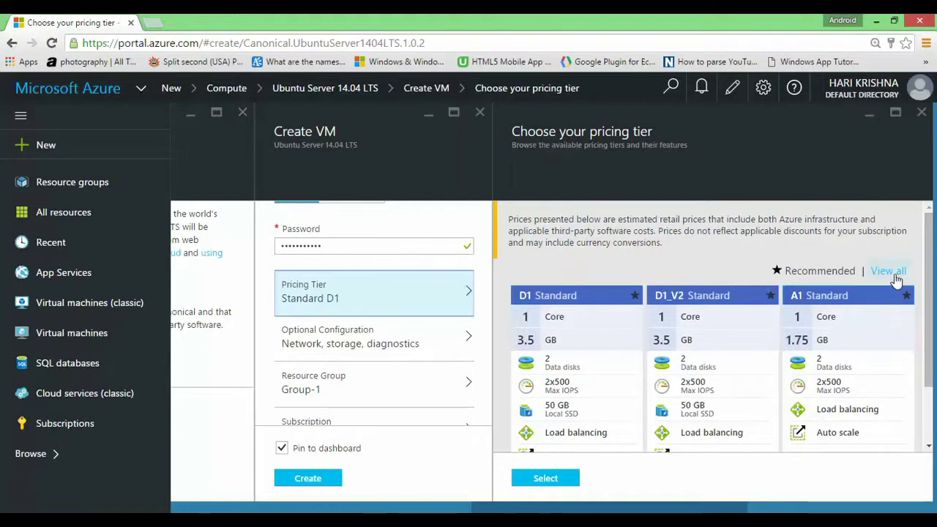
click(893, 271)
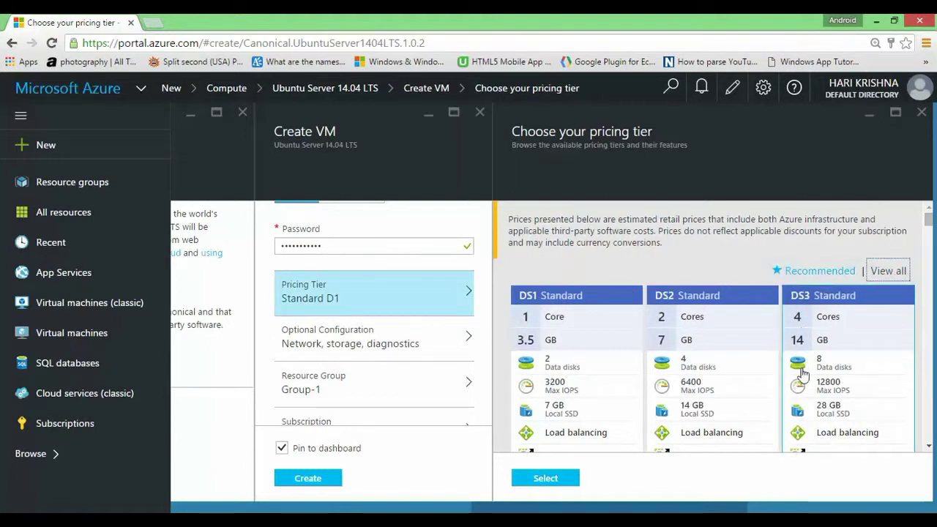
scroll(813, 300, down, 2)
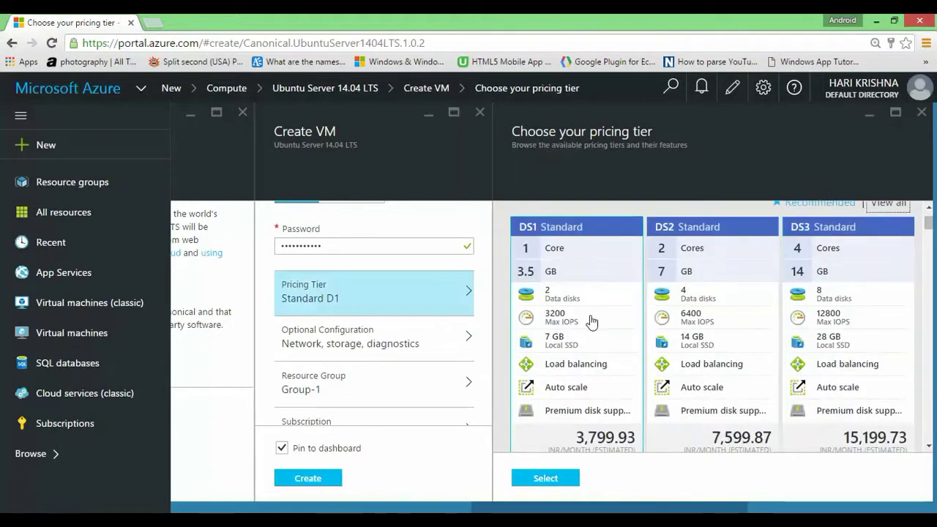
scroll(590, 319, down, 5)
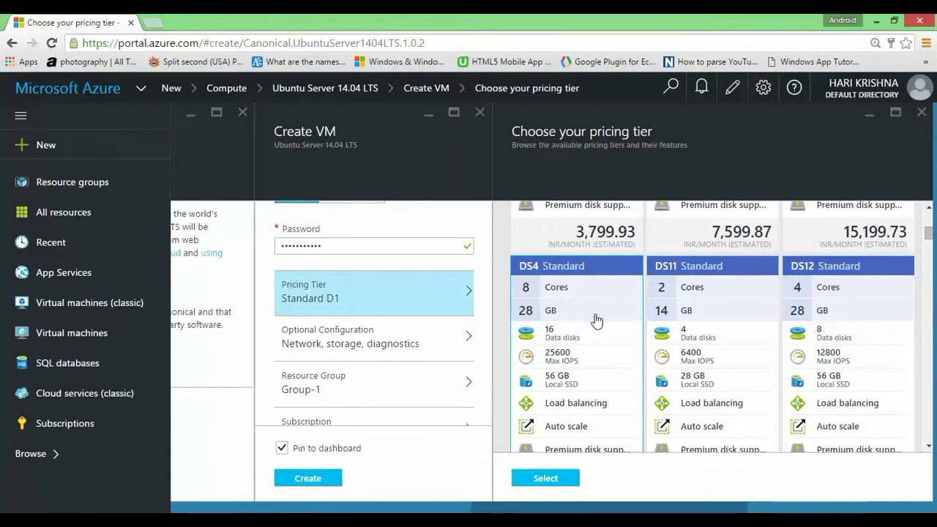
scroll(595, 315, down, 10)
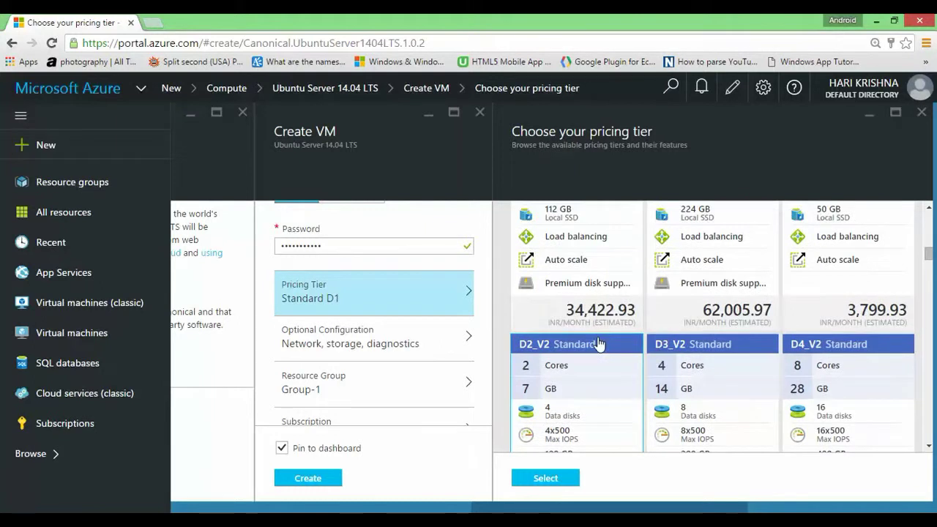
scroll(598, 344, down, 10)
scroll(598, 344, down, 10)
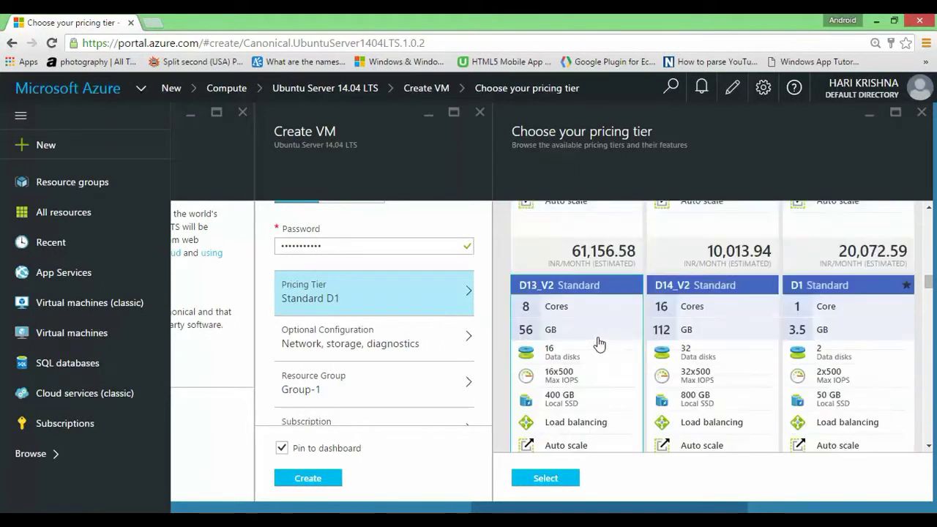
scroll(598, 344, down, 10)
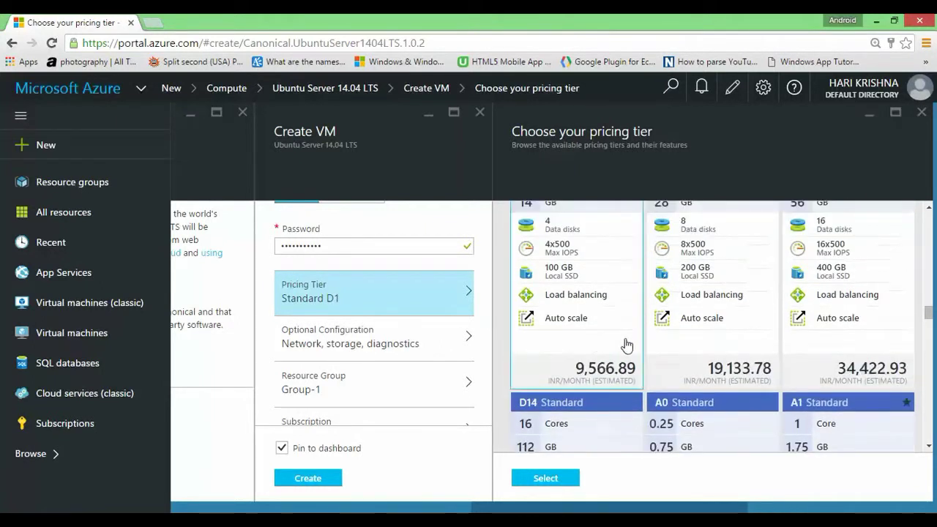
scroll(672, 344, down, 4)
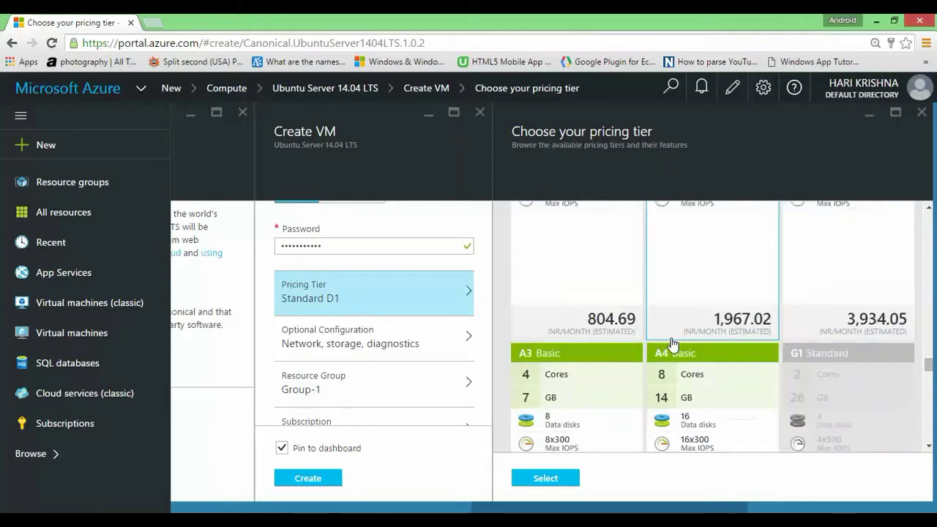
Step: Choose the DS1 Standard pricing tier
scroll(714, 410, up, 6)
scroll(703, 426, up, 10)
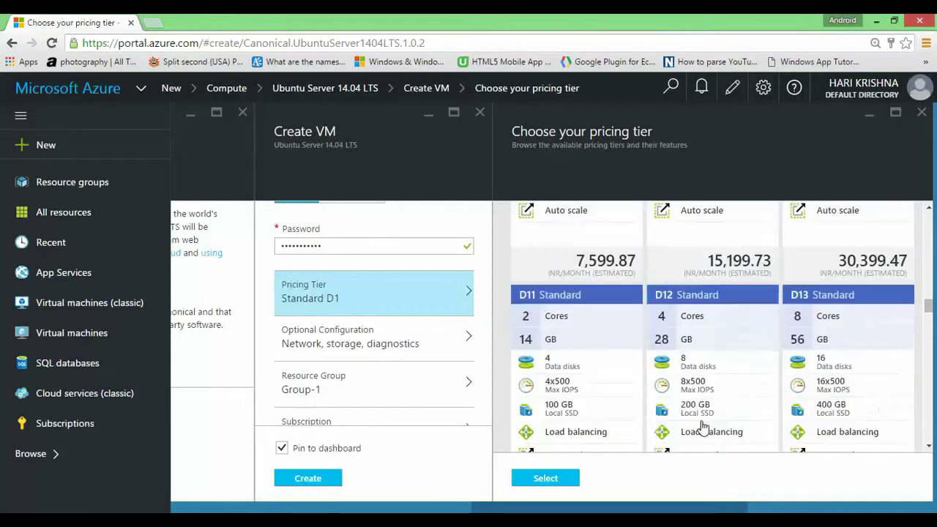
scroll(702, 427, up, 2)
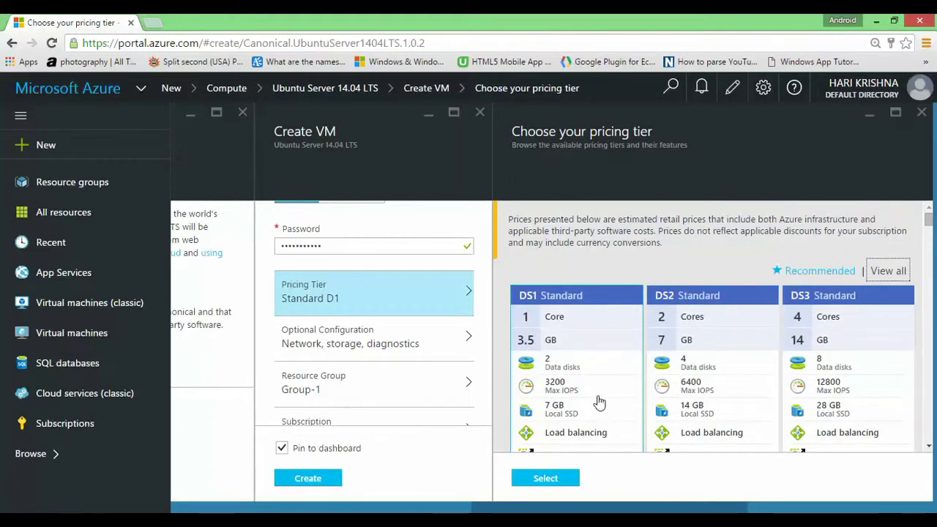
scroll(599, 401, down, 1)
click(554, 484)
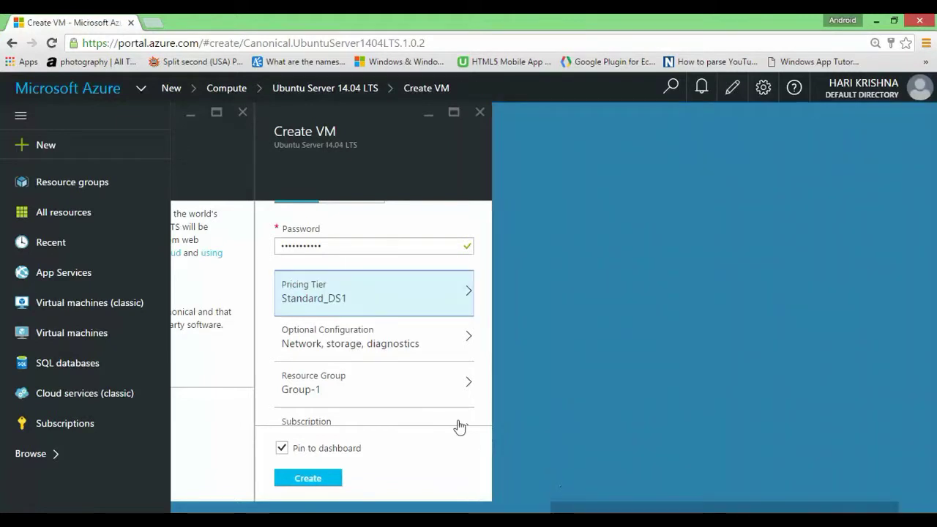
Step: Deploy the configured Ubuntu Server 14.04 LTS VM, then open a new browser tab
scroll(407, 401, down, 1)
scroll(352, 407, up, 1)
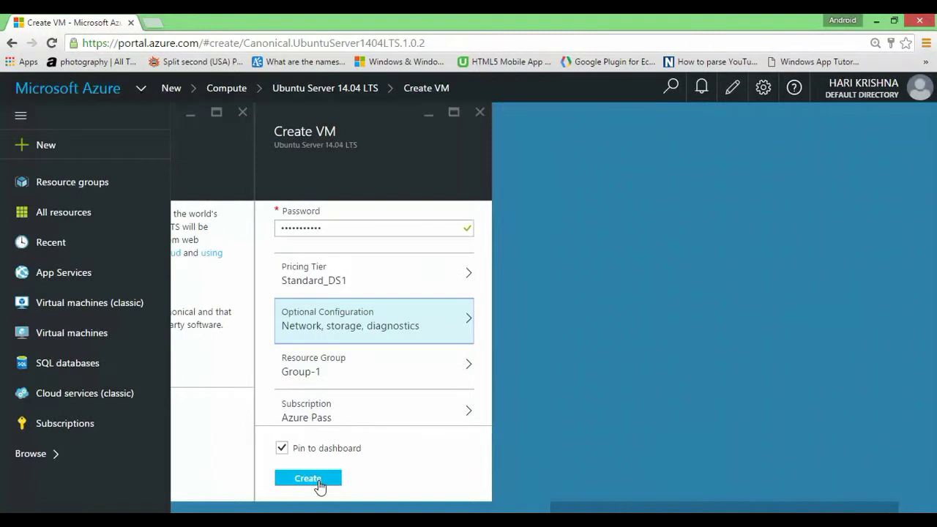
click(308, 479)
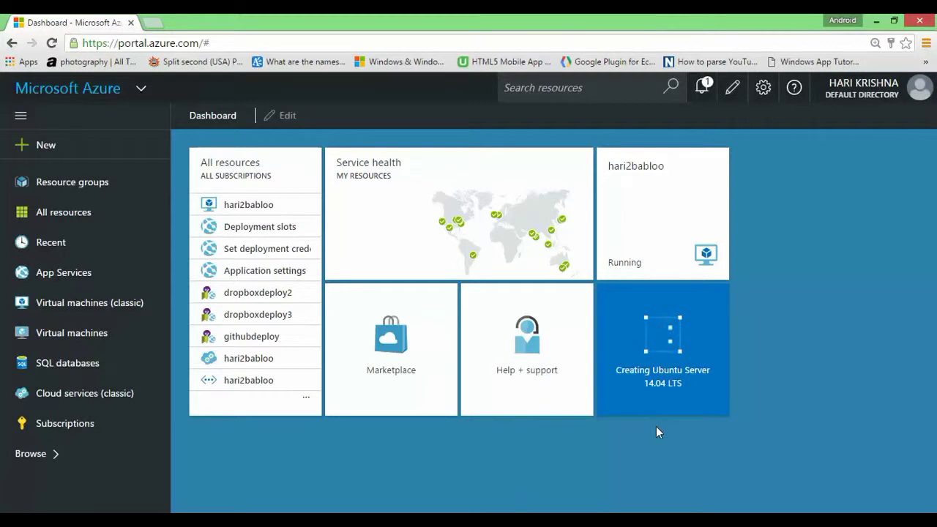
key(ctrl+t)
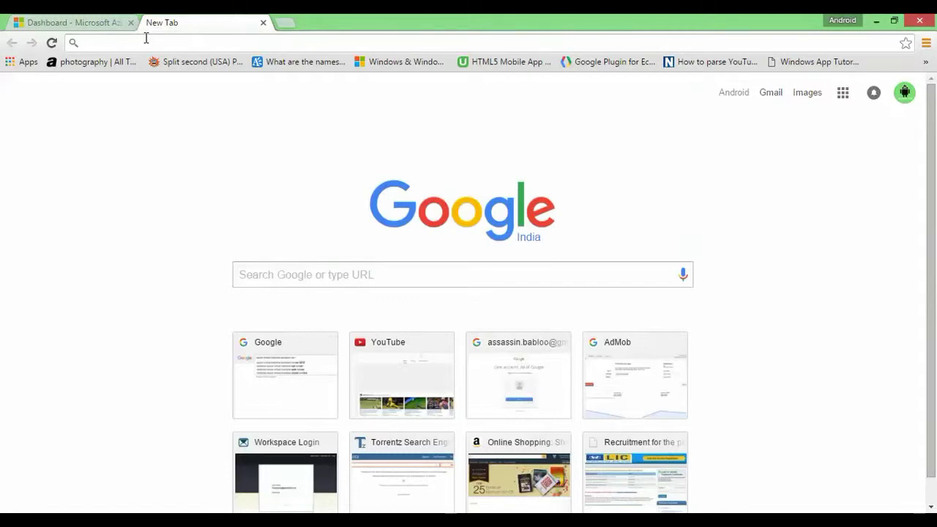
Step: Search Google for 'putty' and reach the official PuTTY download page
text(putty)
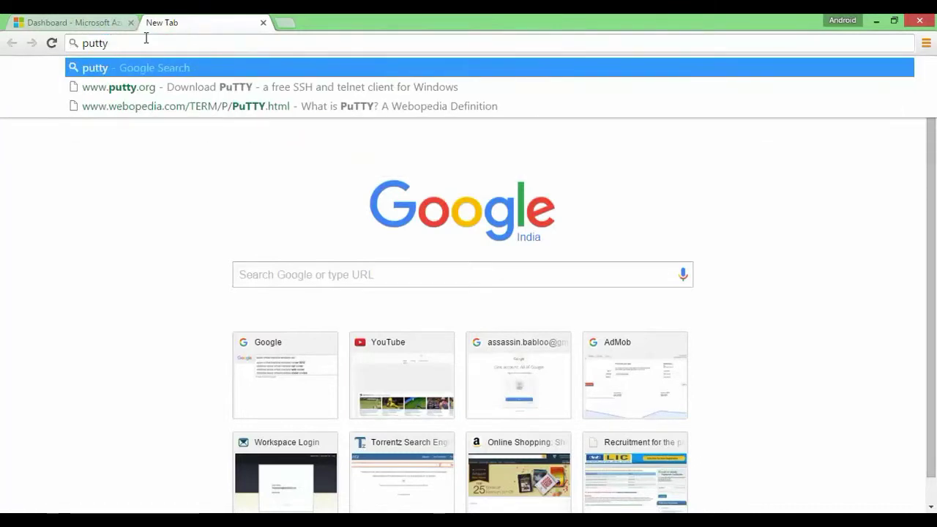
key(Return)
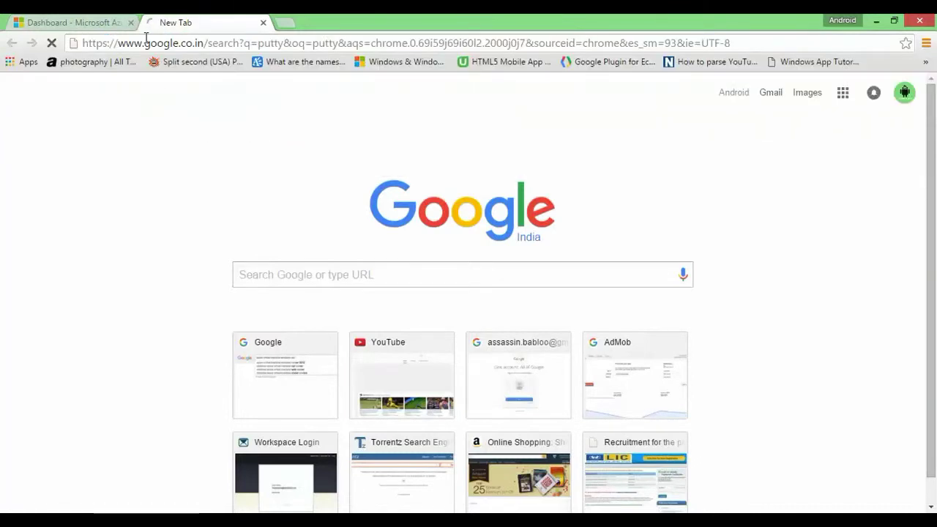
click(257, 198)
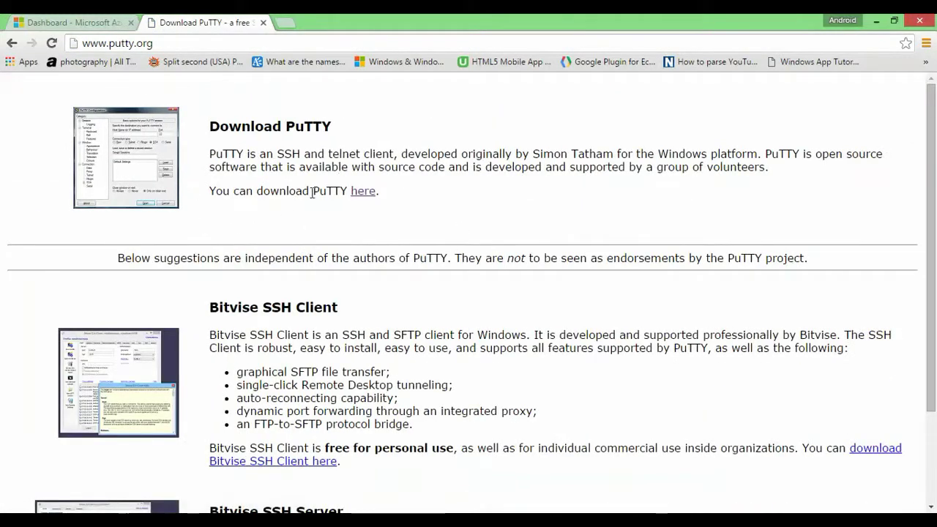
click(359, 196)
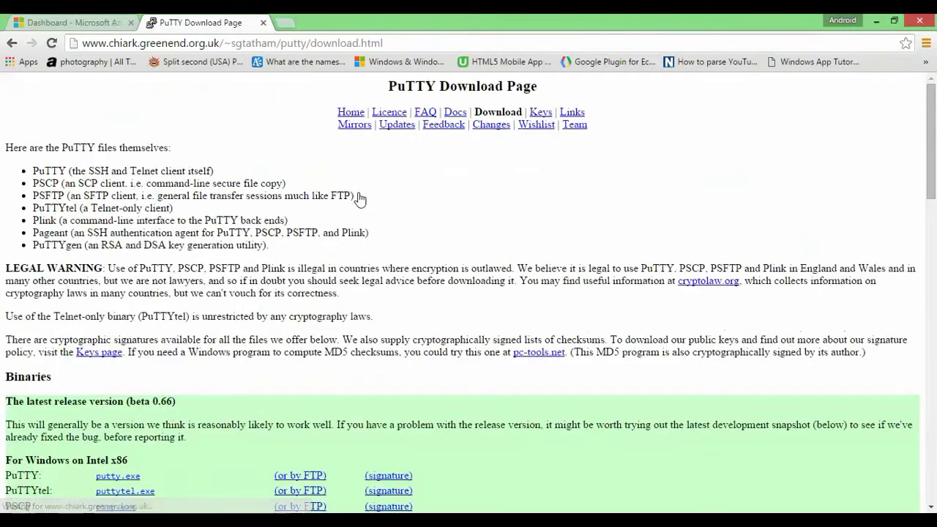
Step: Download putty-0.66-installer.exe and run it
scroll(371, 334, down, 2)
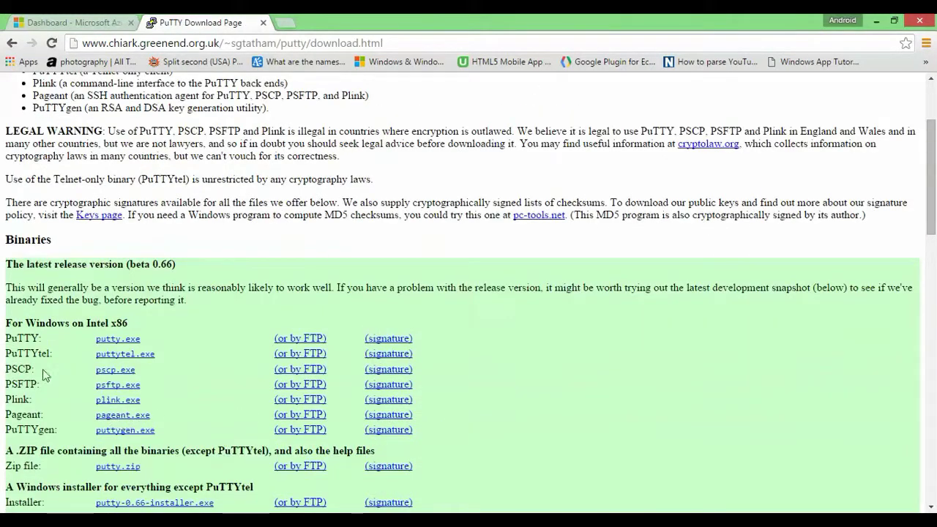
scroll(49, 350, down, 1)
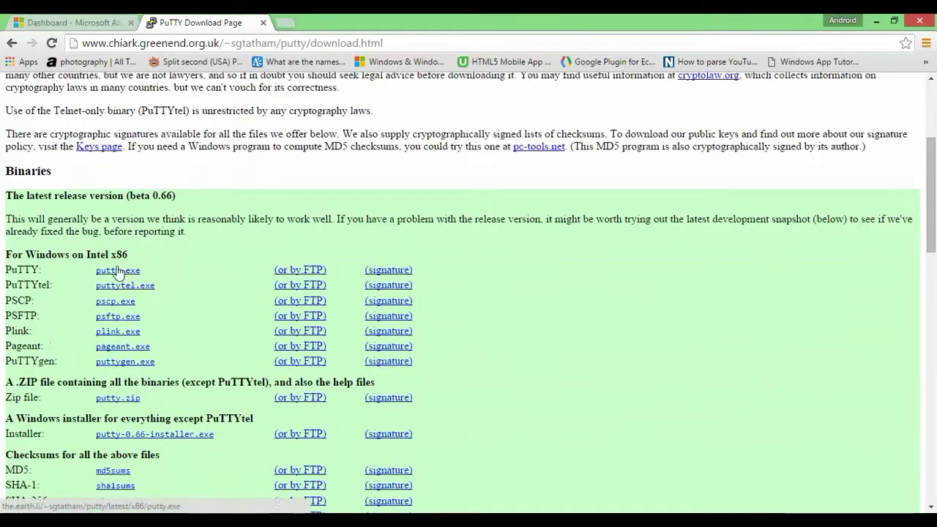
scroll(120, 272, down, 1)
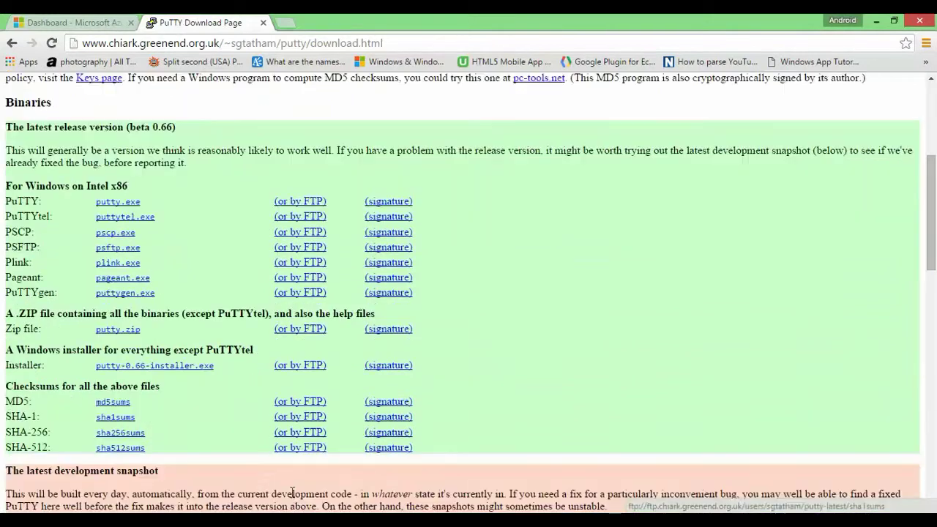
click(163, 366)
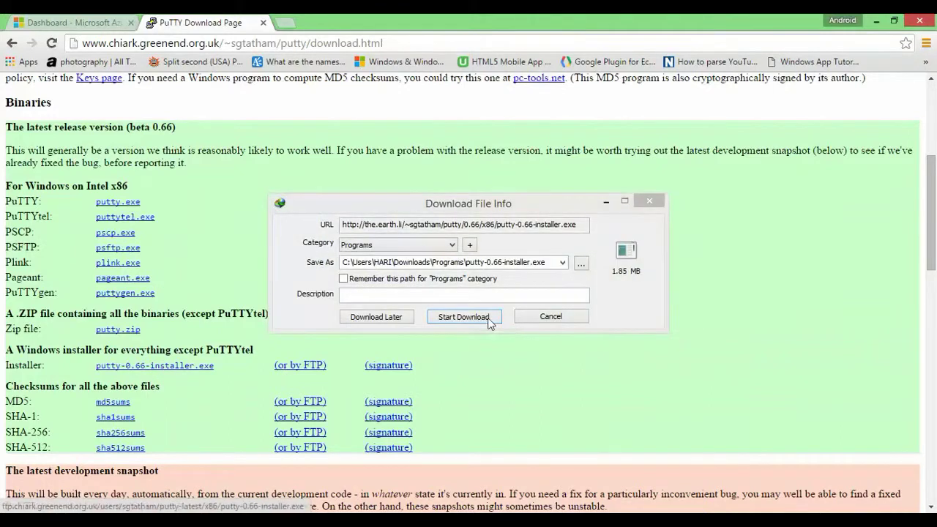
click(489, 322)
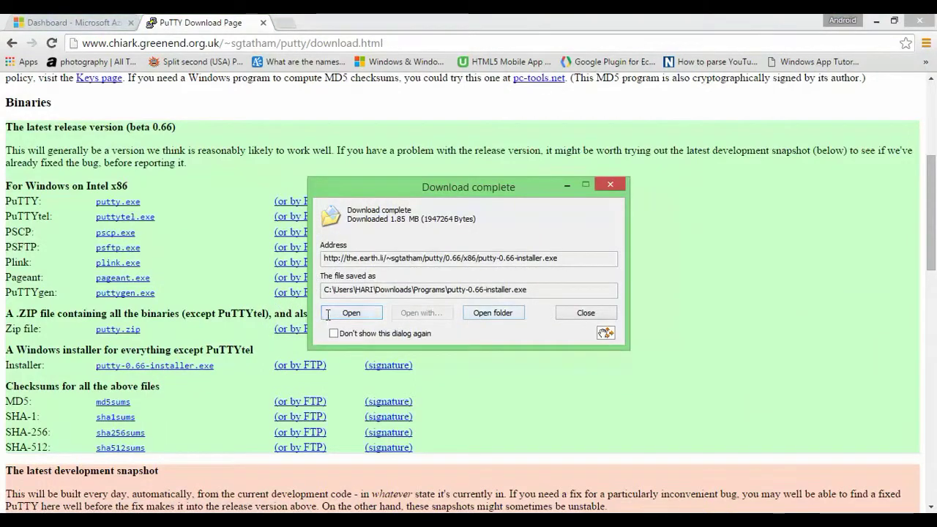
click(333, 315)
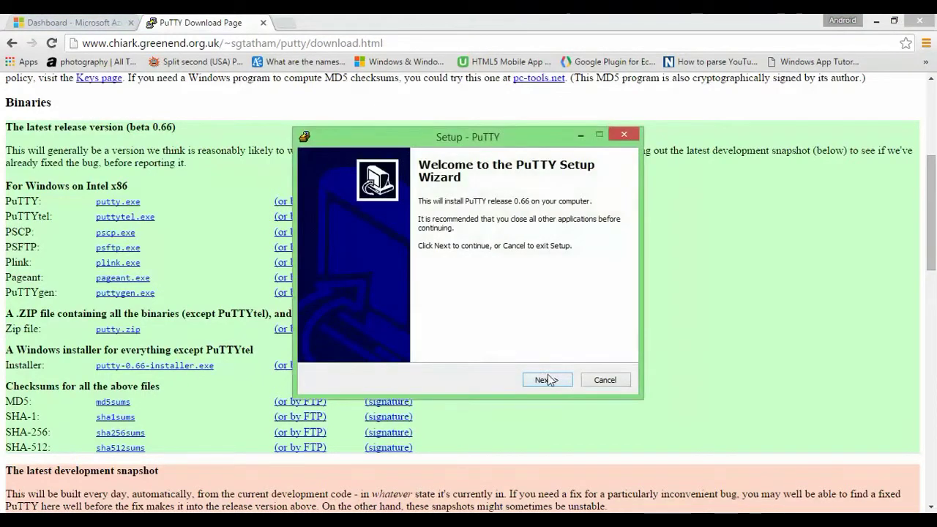
Step: Install PuTTY with the default location, Start Menu folder and tasks, skipping the README
click(547, 374)
click(548, 374)
click(548, 376)
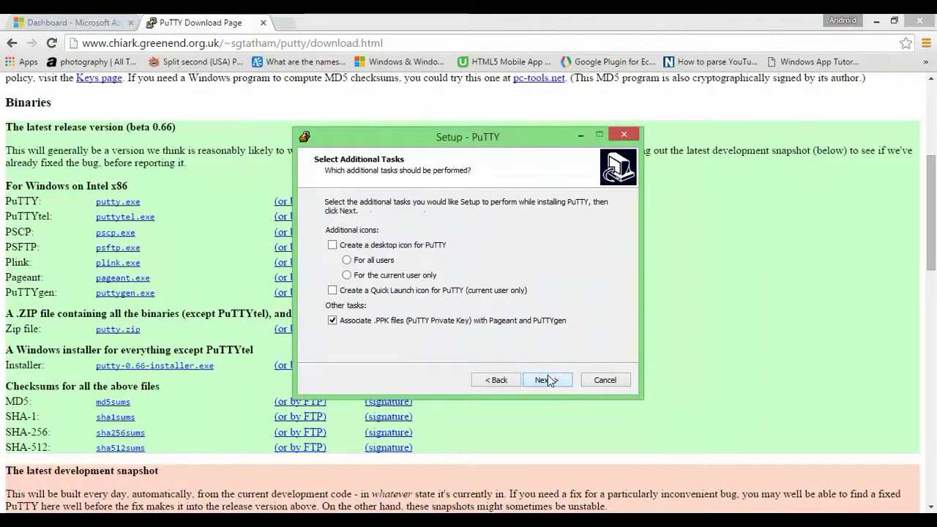
click(546, 376)
click(546, 380)
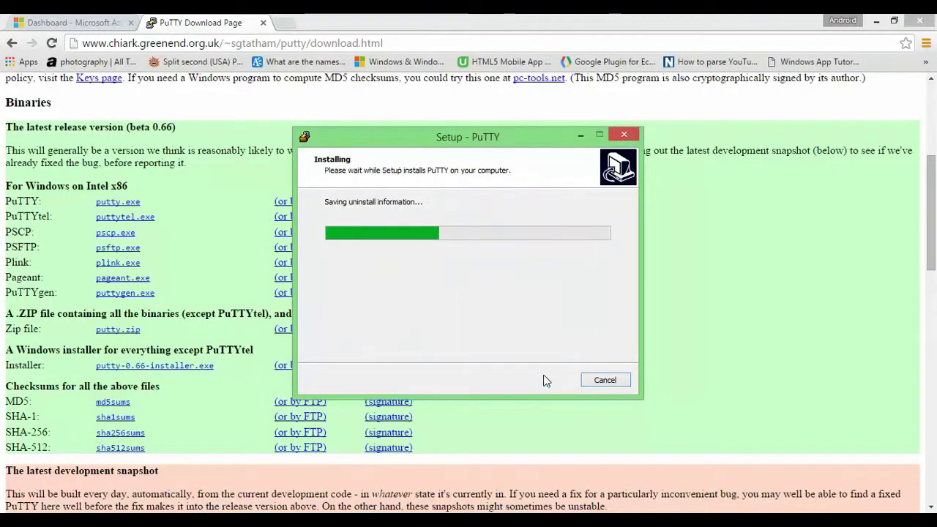
click(452, 252)
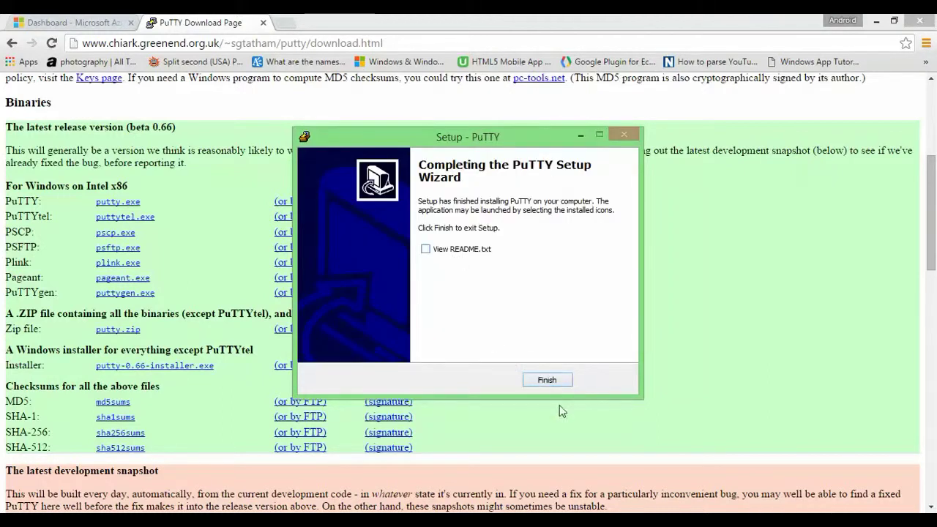
click(550, 379)
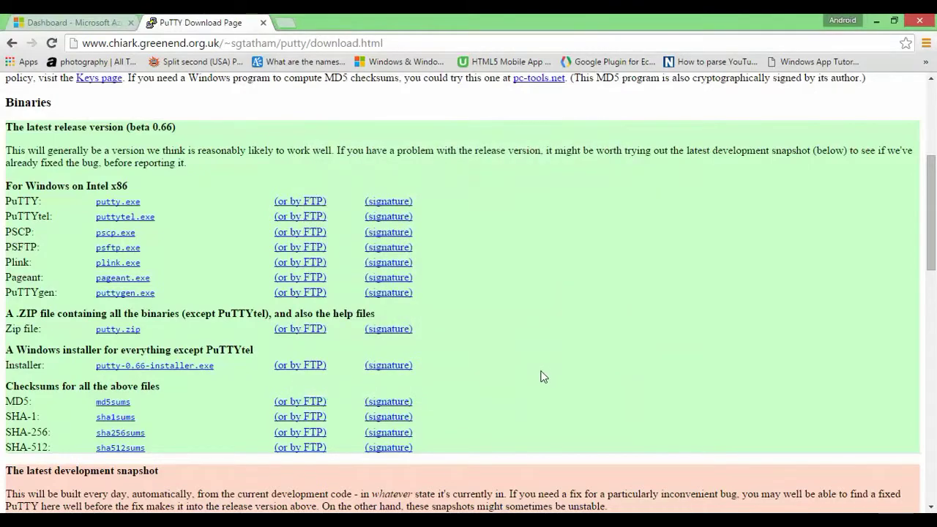
Step: Search Windows for 'put' and launch PuTTY
key(super)
text(p)
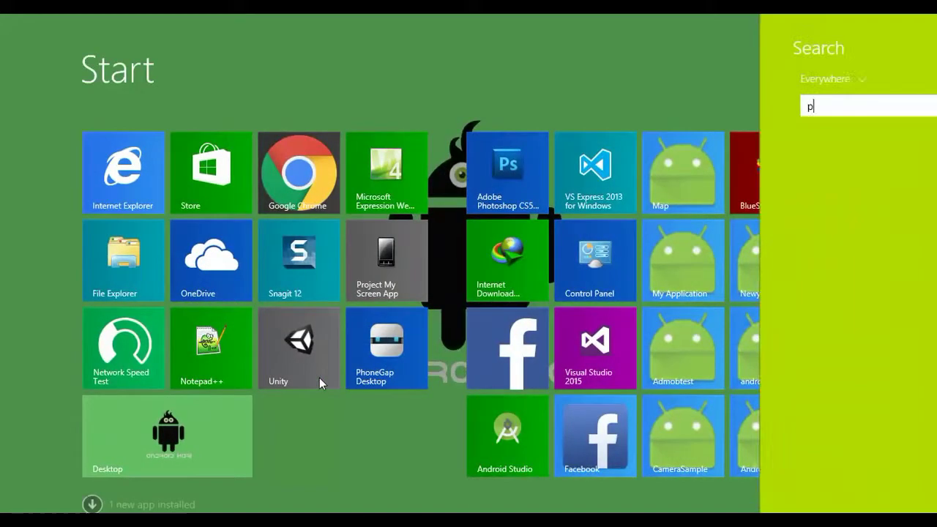
text(ut)
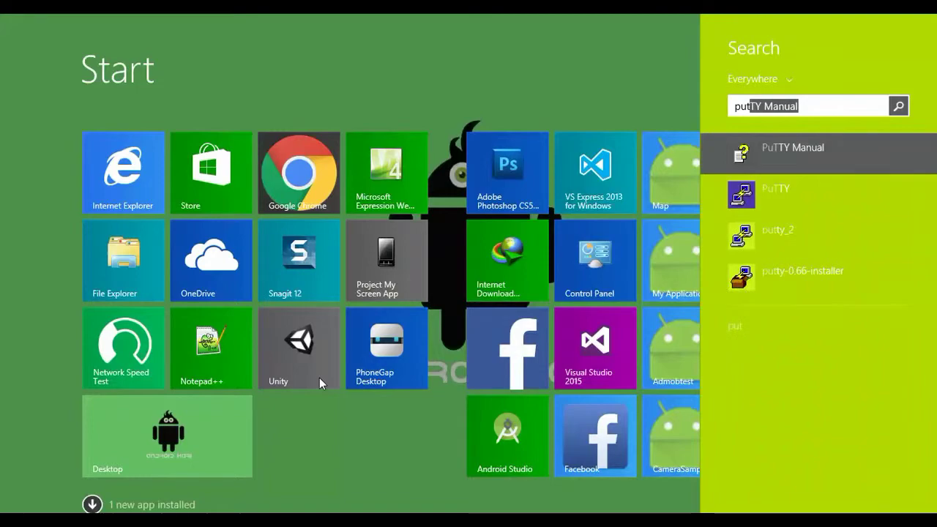
key(Down)
key(Return)
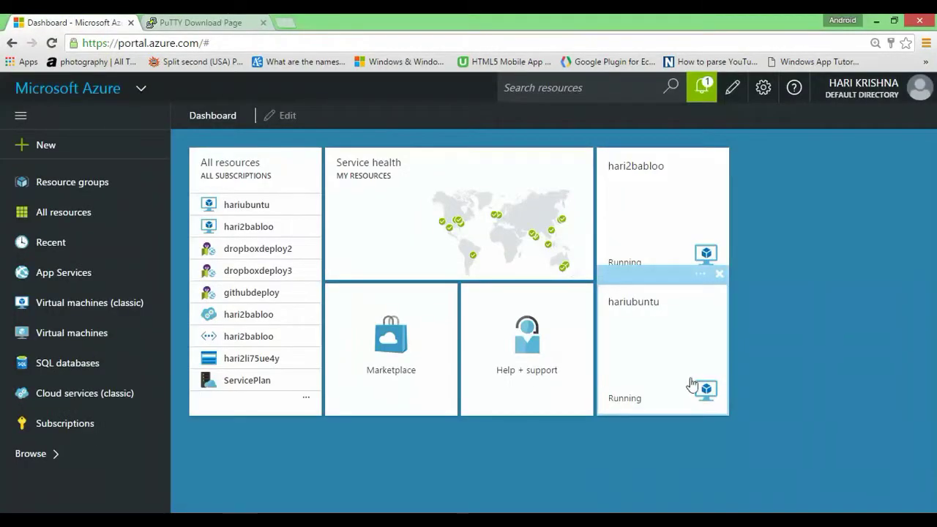
Step: Check the VM creation notice and open the hariubuntu VM's Settings > Properties
click(700, 95)
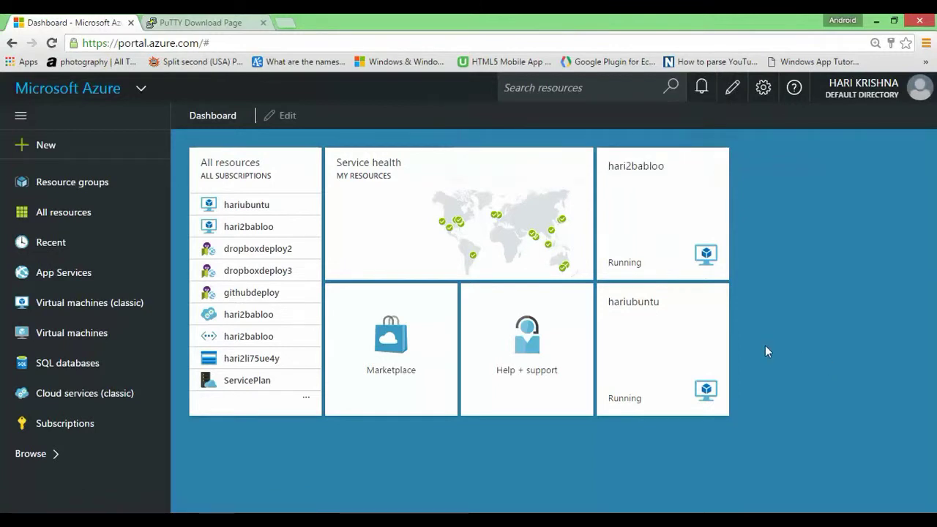
click(671, 341)
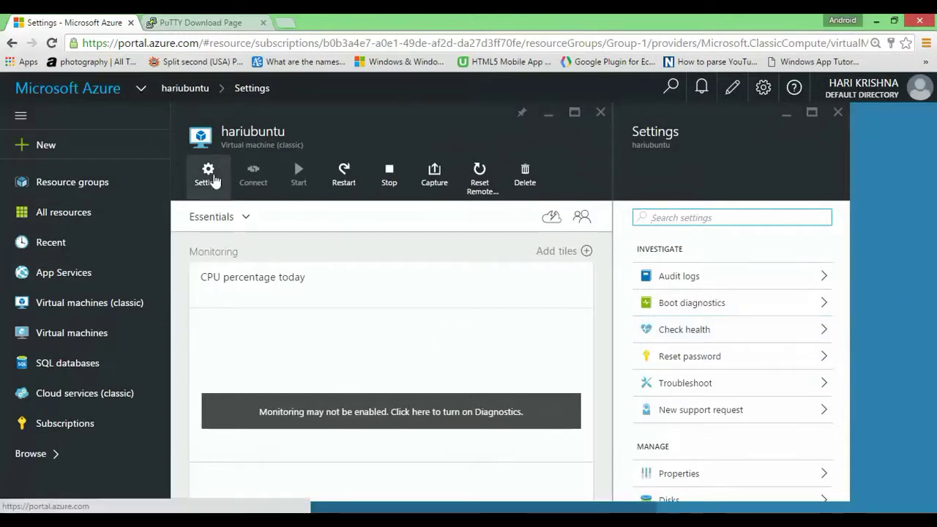
click(211, 179)
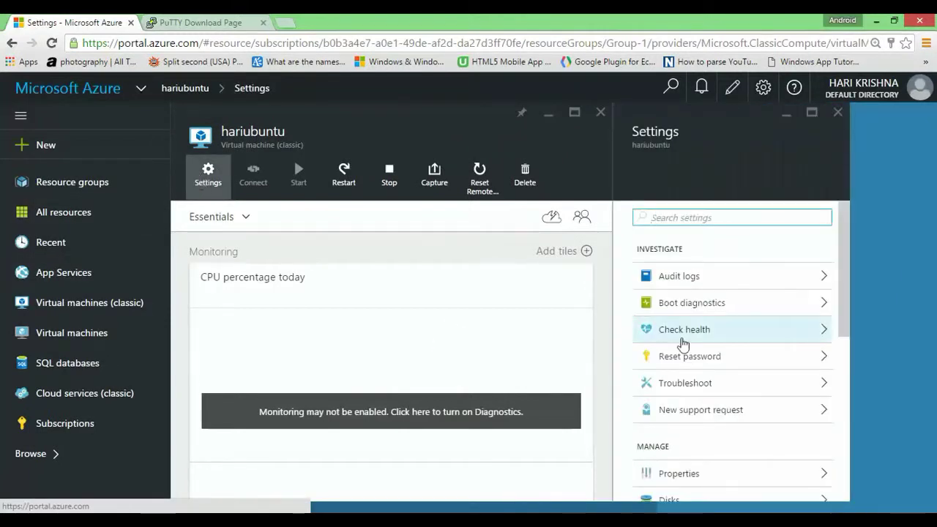
scroll(683, 344, down, 1)
click(695, 402)
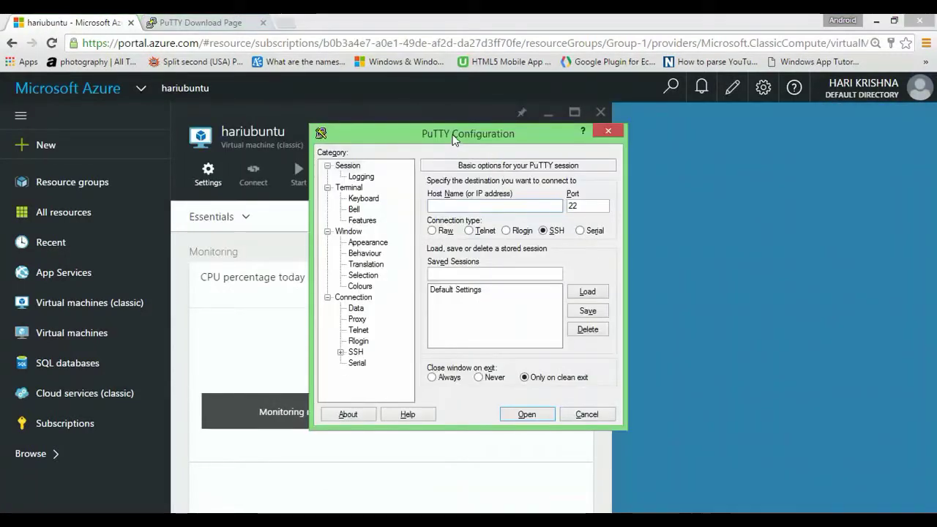
Step: Move the PuTTY window aside and reopen the VM's Properties panel
drag(445, 141, 655, 150)
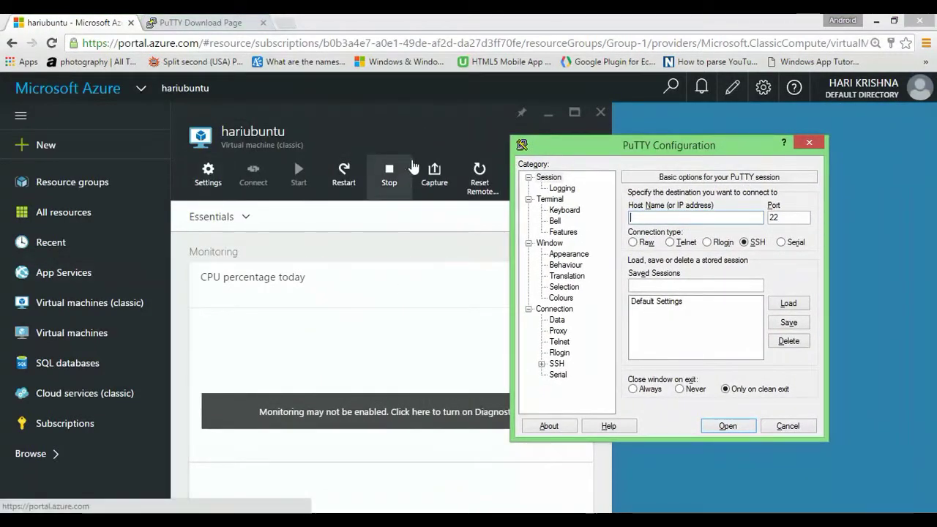
click(414, 135)
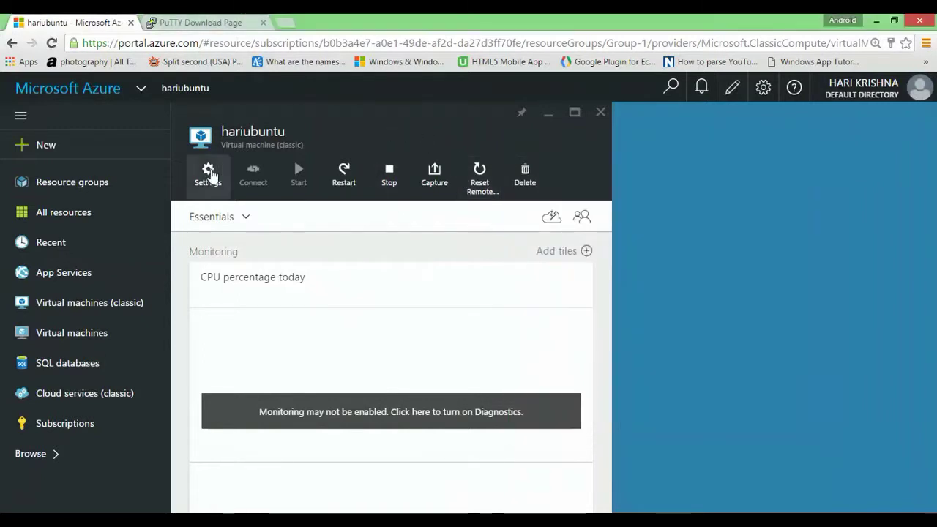
click(208, 174)
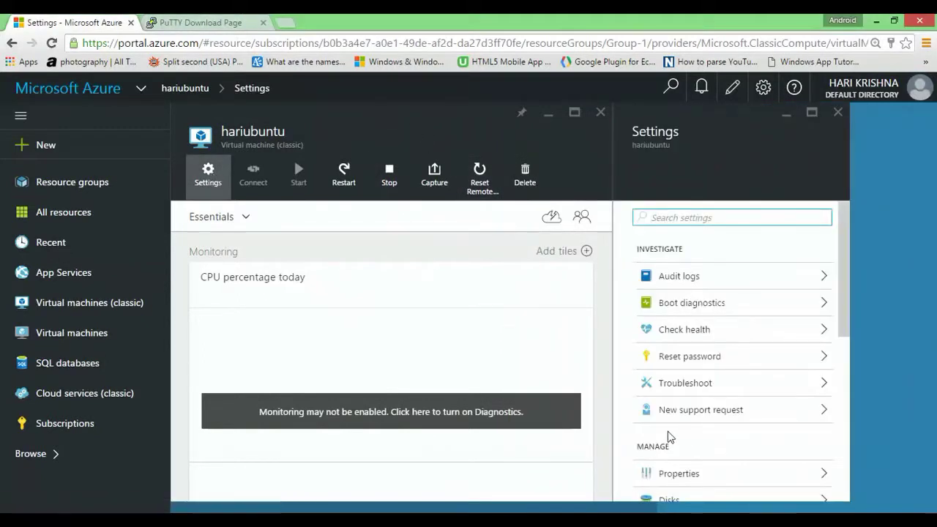
scroll(669, 437, down, 1)
click(665, 403)
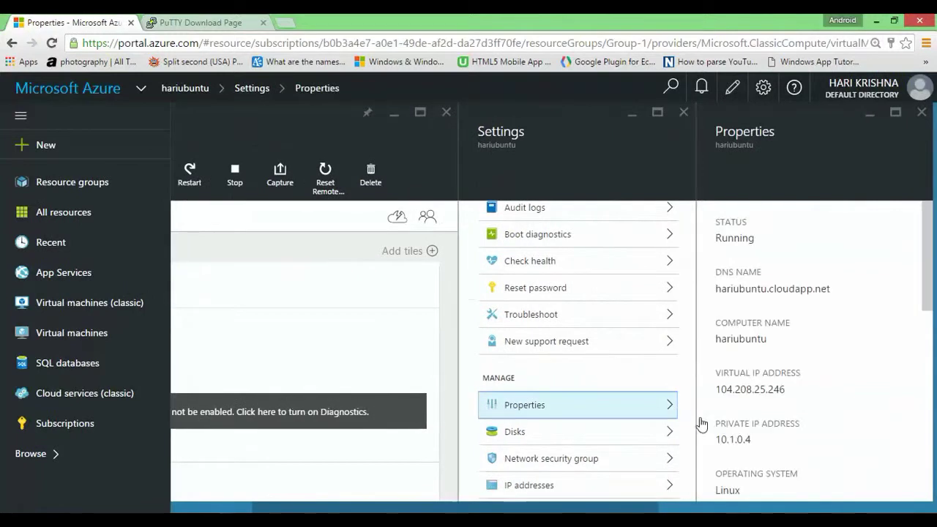
Step: Copy the SSH address hariubuntu.cloudapp.net:22 and return to PuTTY
scroll(780, 356, down, 1)
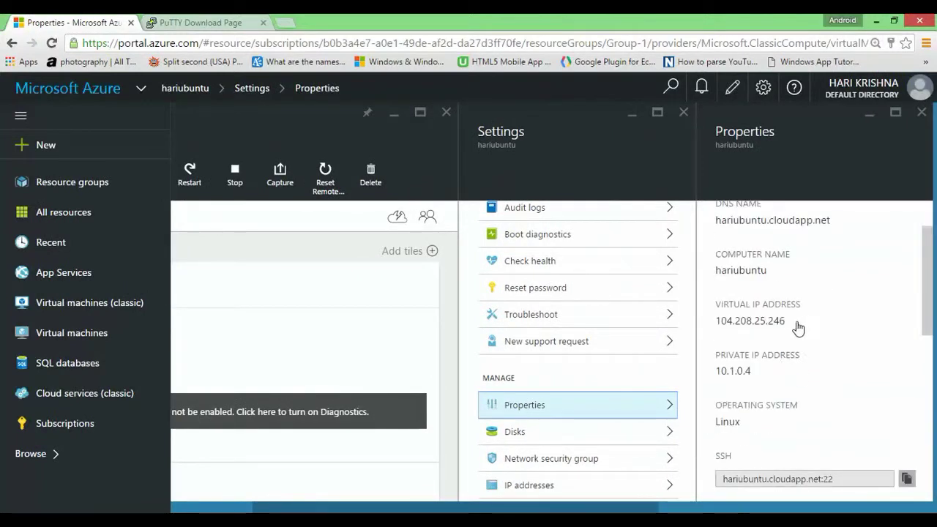
scroll(797, 328, down, 1)
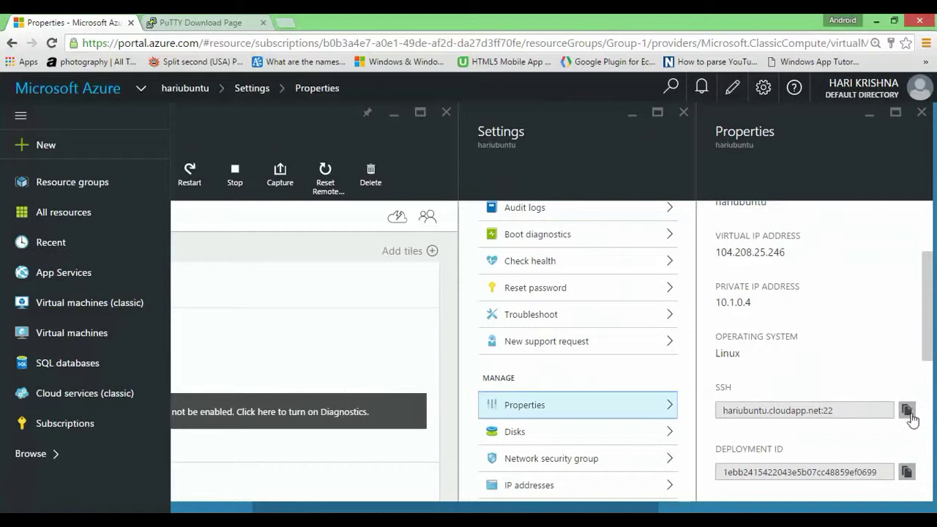
click(906, 412)
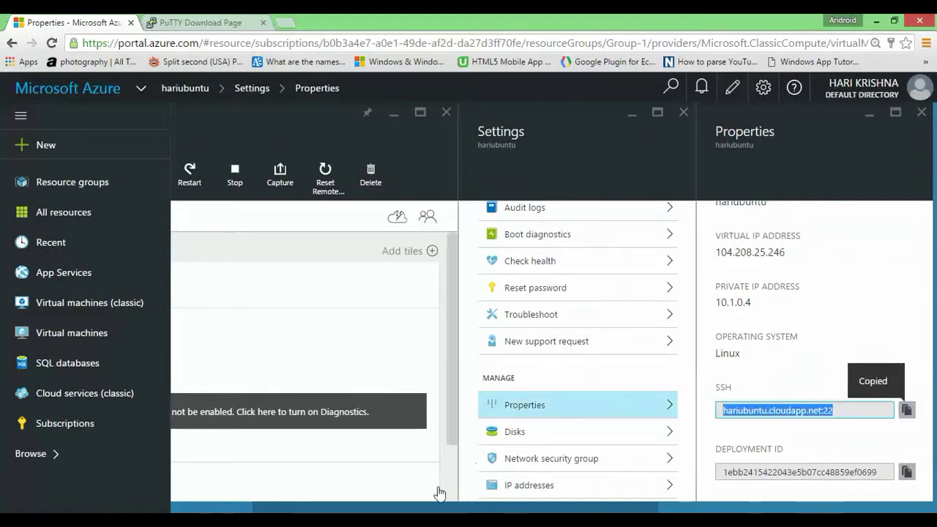
click(310, 501)
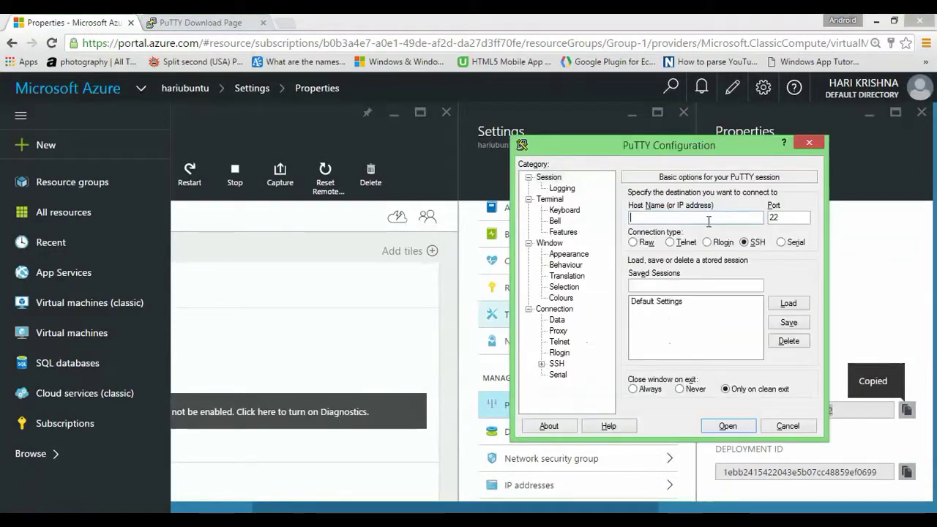
Step: Paste hariubuntu.cloudapp.net:22 as the host name, connect, and enter the login user name
right_click(708, 218)
click(736, 280)
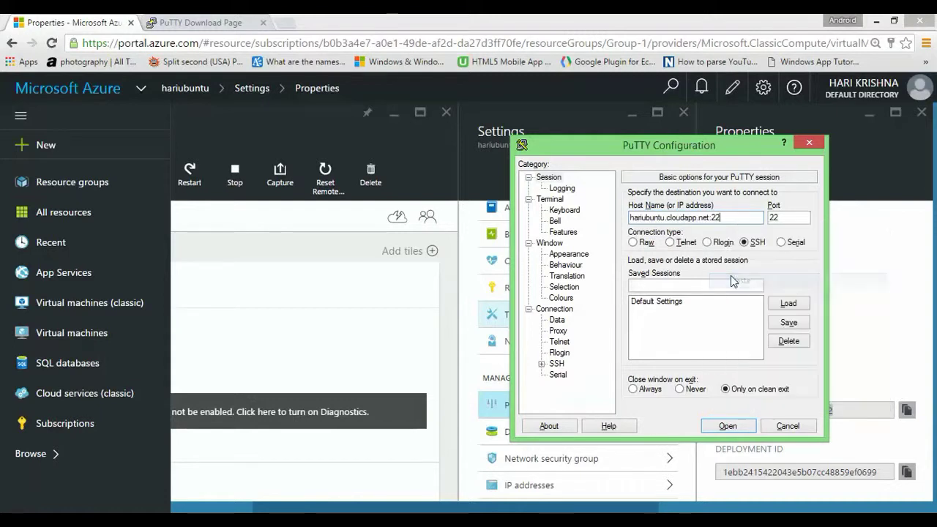
click(727, 426)
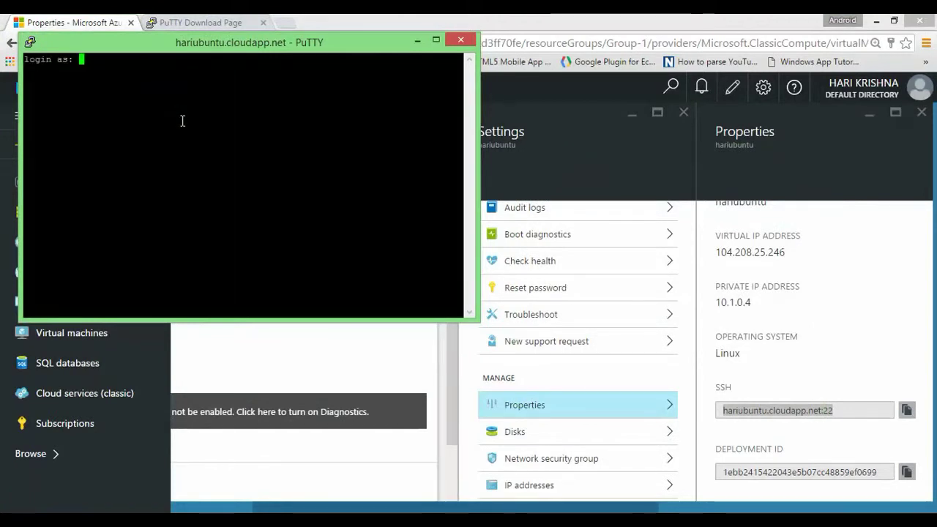
text(har)
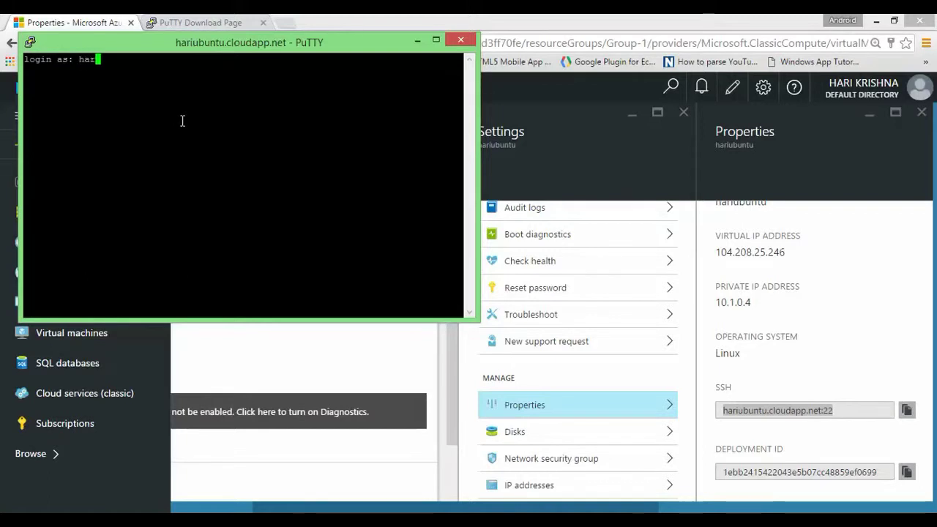
text(i2babloc)
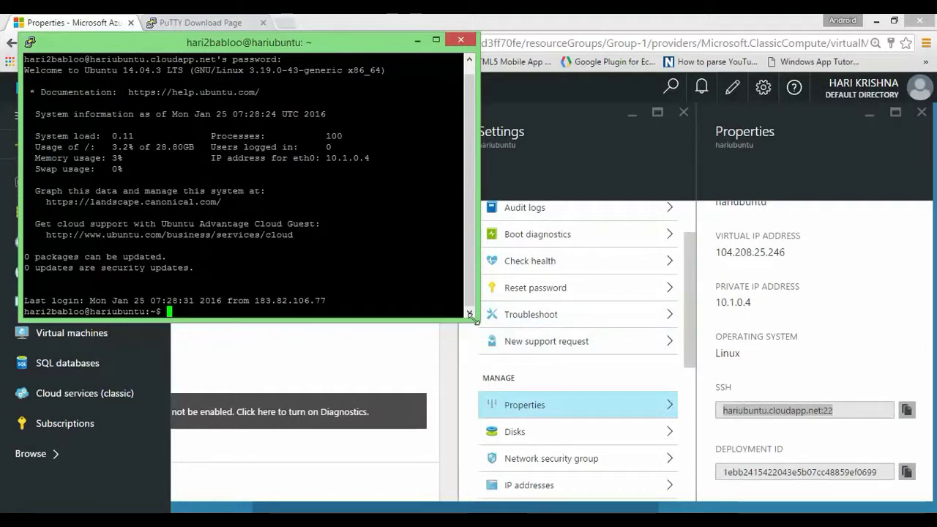
Step: Close the Properties, Settings and hariubuntu VM panels, then return to the PuTTY session
click(774, 313)
scroll(773, 313, down, 3)
scroll(801, 371, up, 4)
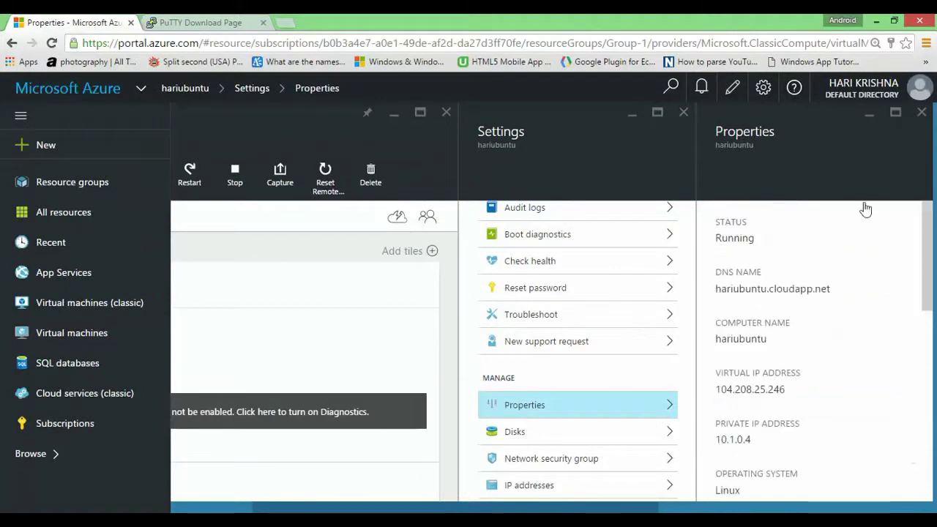
click(921, 112)
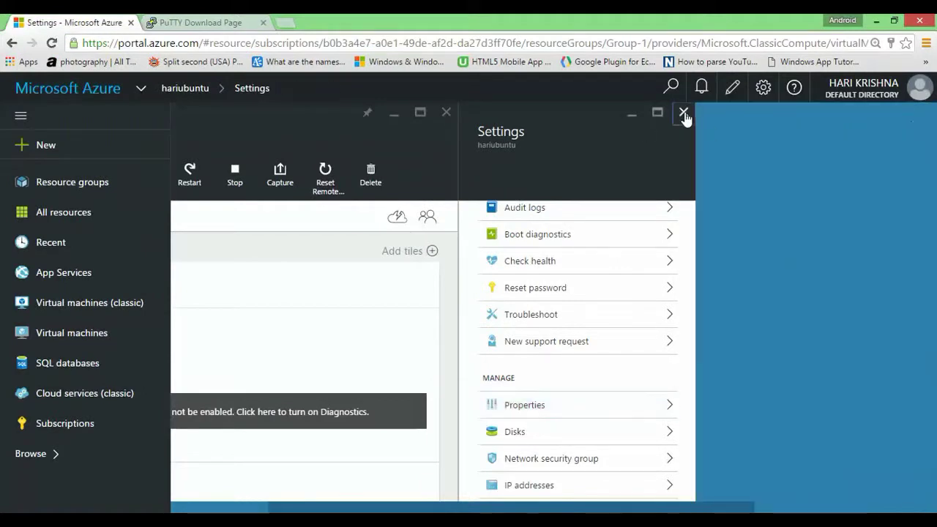
click(680, 113)
click(600, 112)
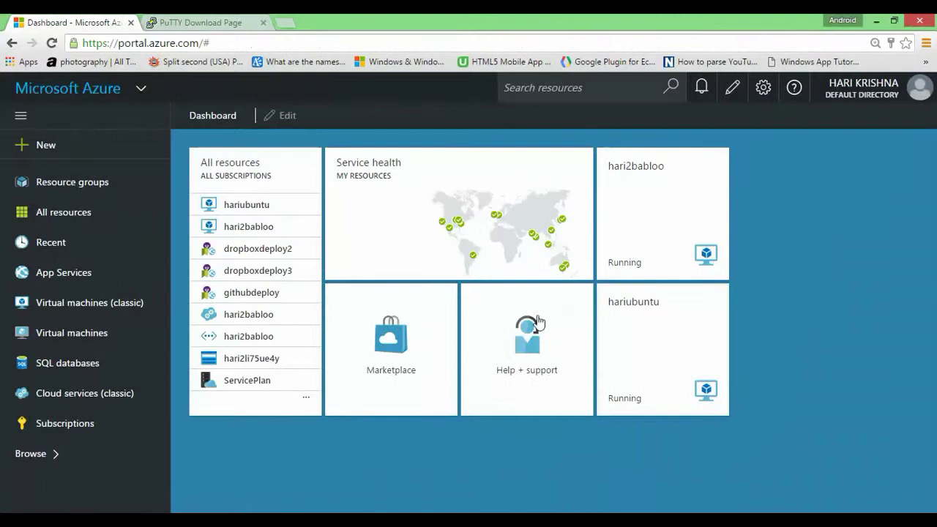
key(alt+Tab)
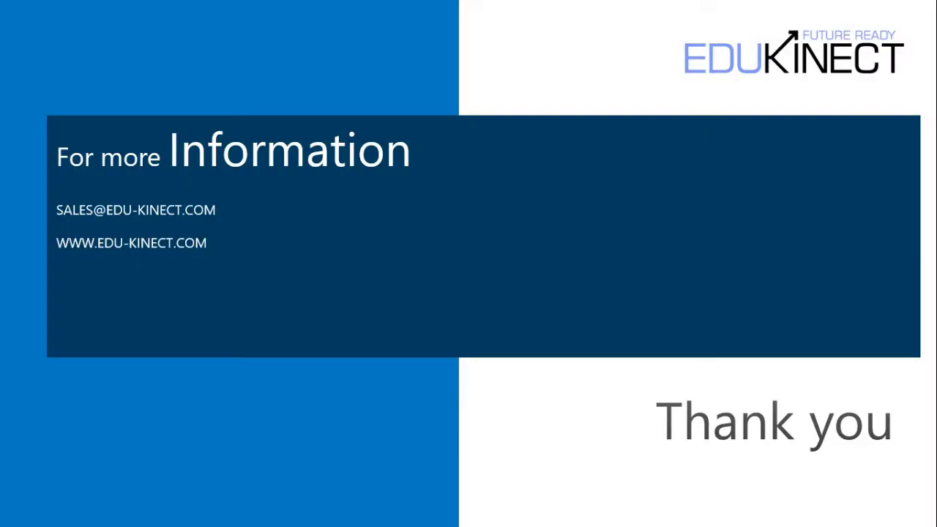